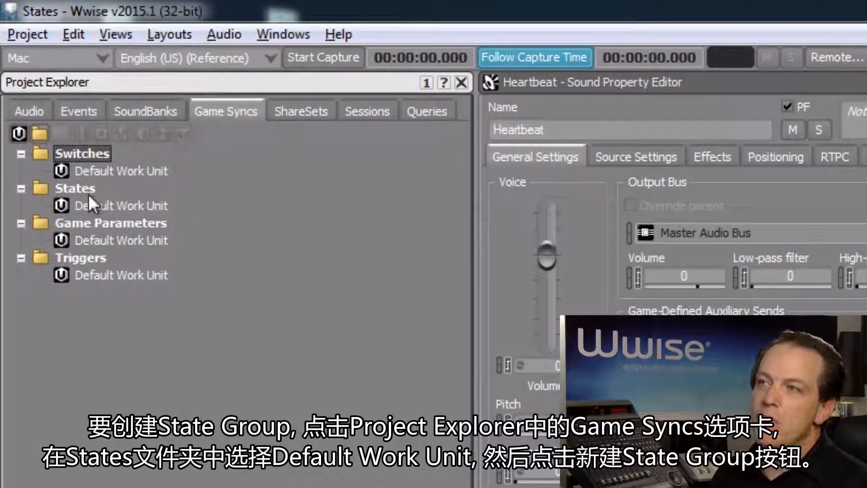
Add a state group named 'PlayerLife' under the States Default Work Unit
left_click(96, 207)
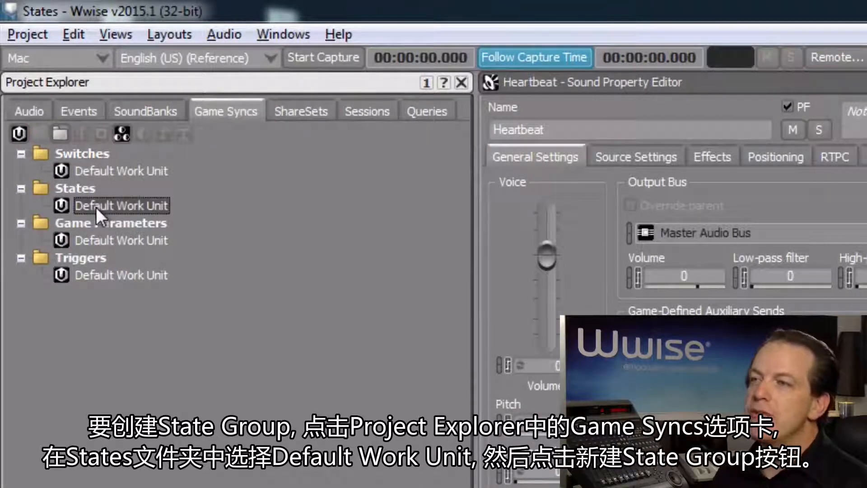
left_click(123, 135)
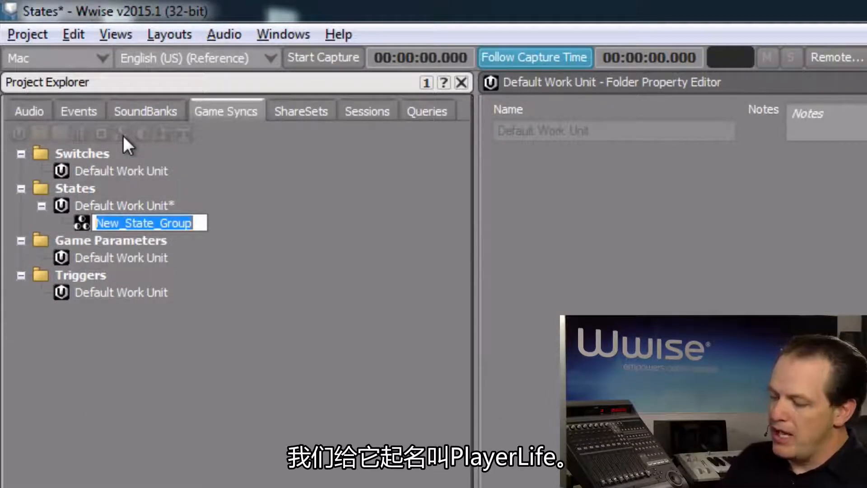
type("PlayerLife")
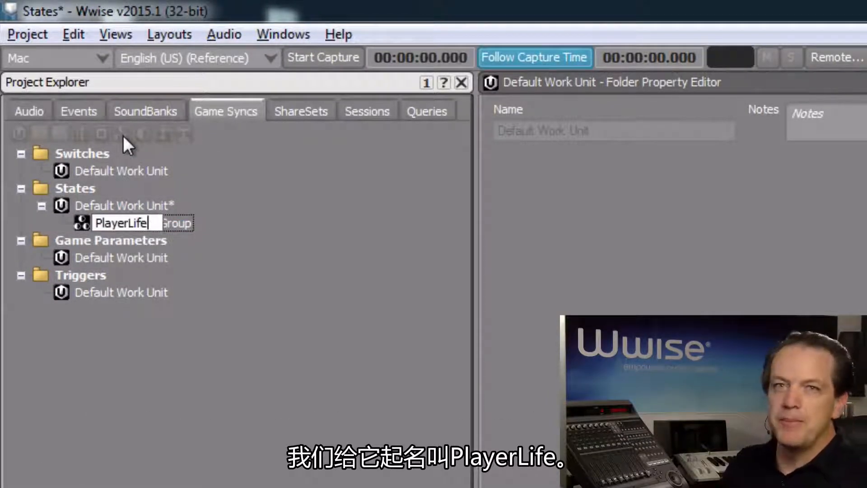
key("Return")
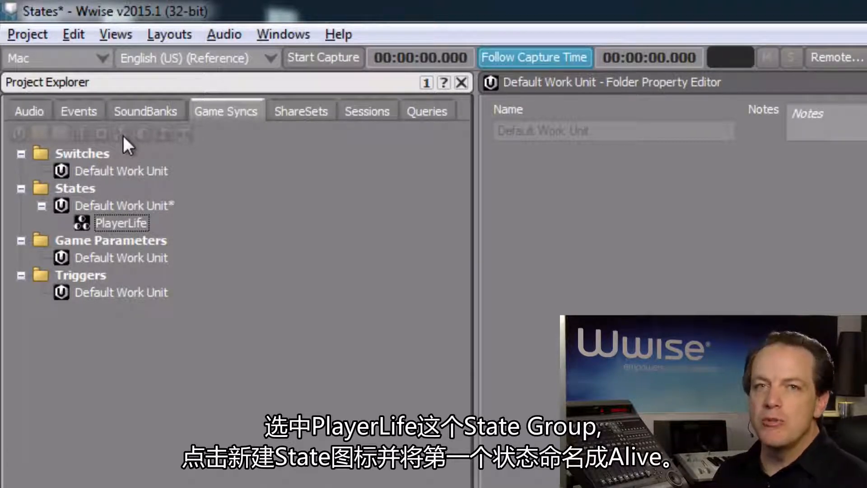
Create two states inside PlayerLife, named 'Alive' and 'Dead'
left_click(136, 223)
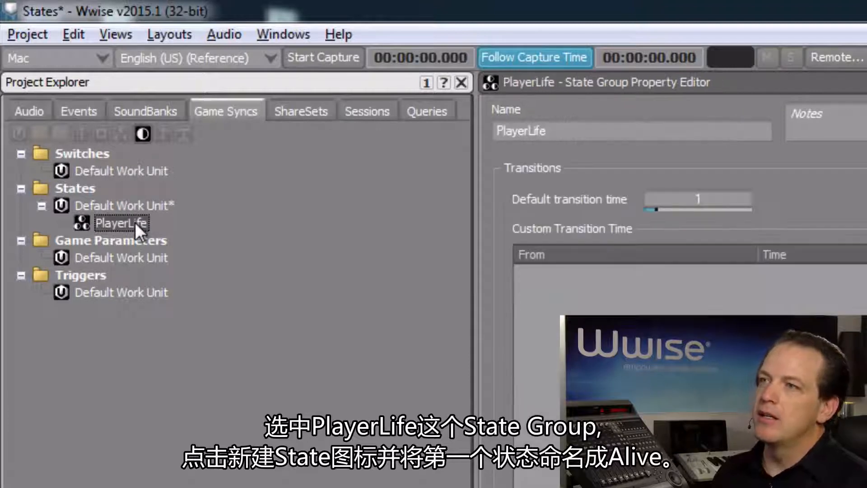
left_click(148, 139)
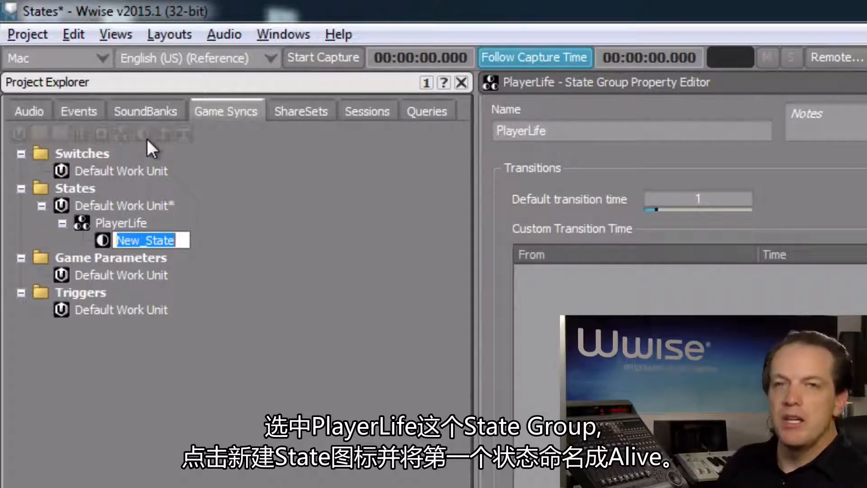
type("Alive")
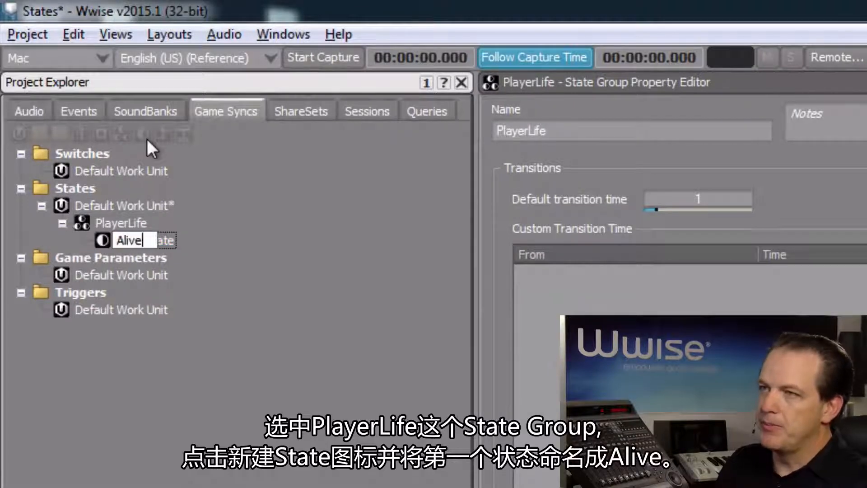
key("Return")
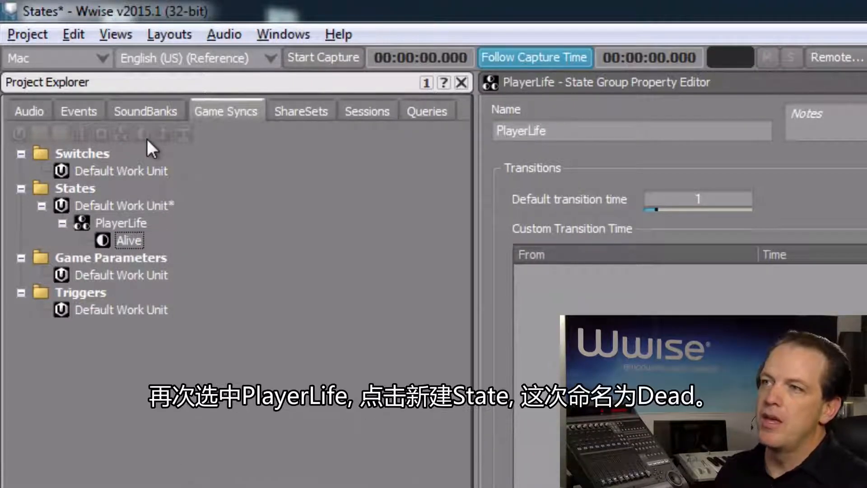
left_click(111, 223)
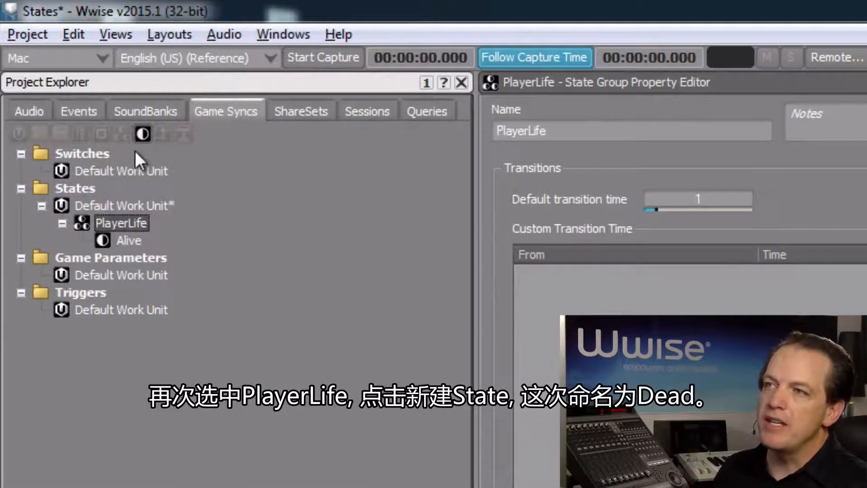
left_click(143, 135)
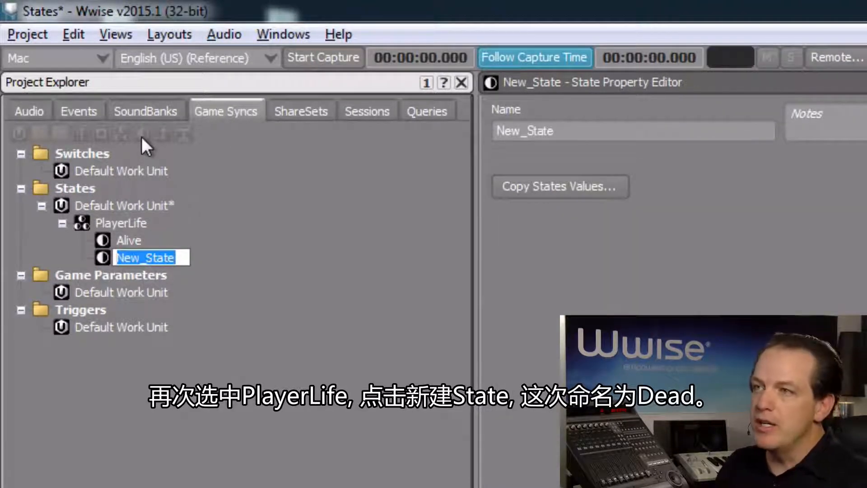
type("Dead")
key("Return")
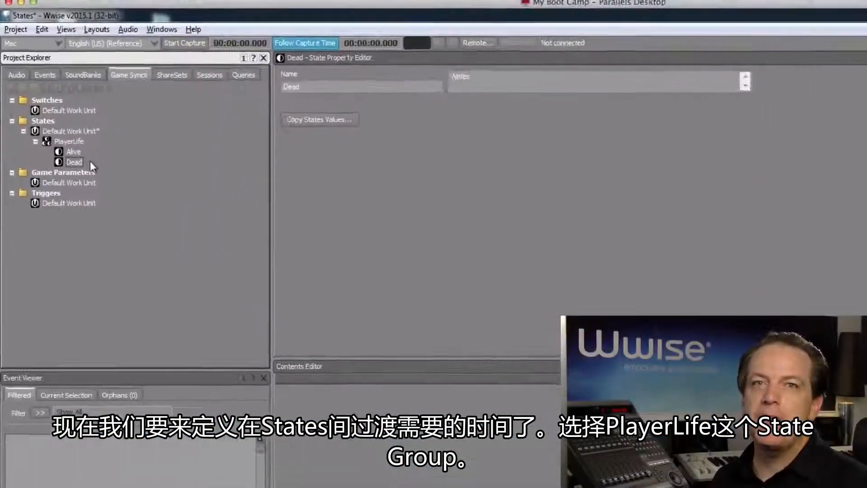
Insert a PlayerLife custom transition from Alive to Dead with a time of 5
left_click(70, 141)
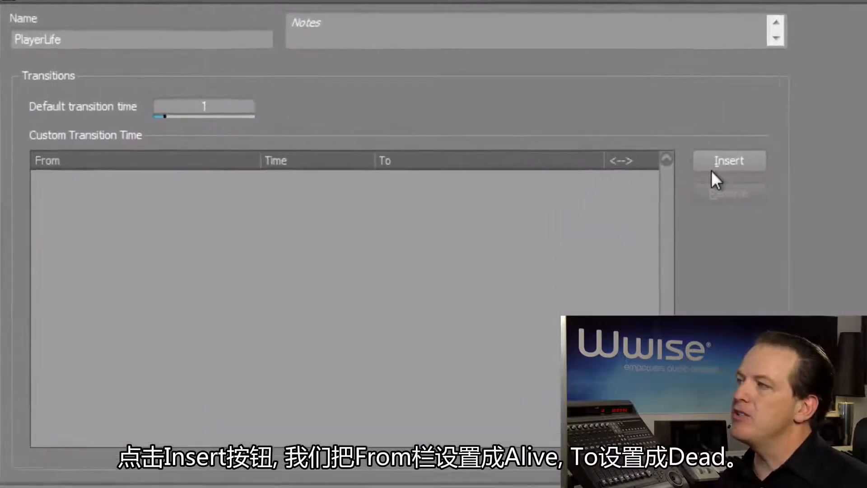
left_click(713, 167)
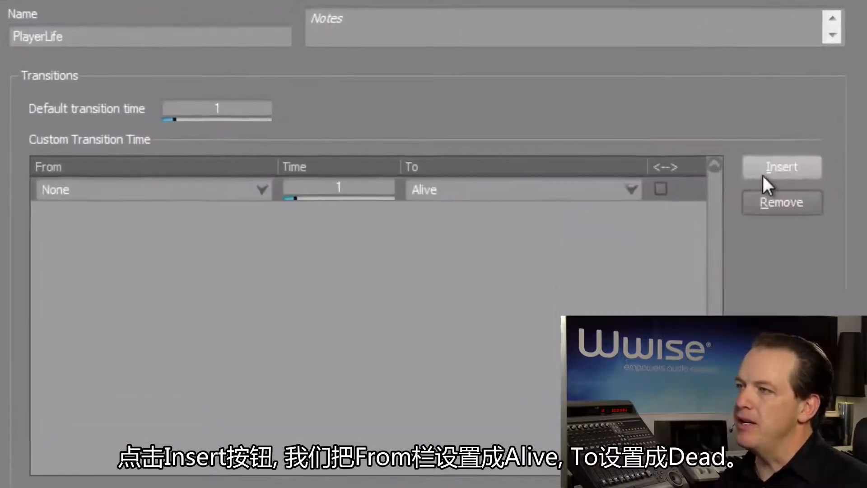
left_click(83, 195)
left_click(83, 215)
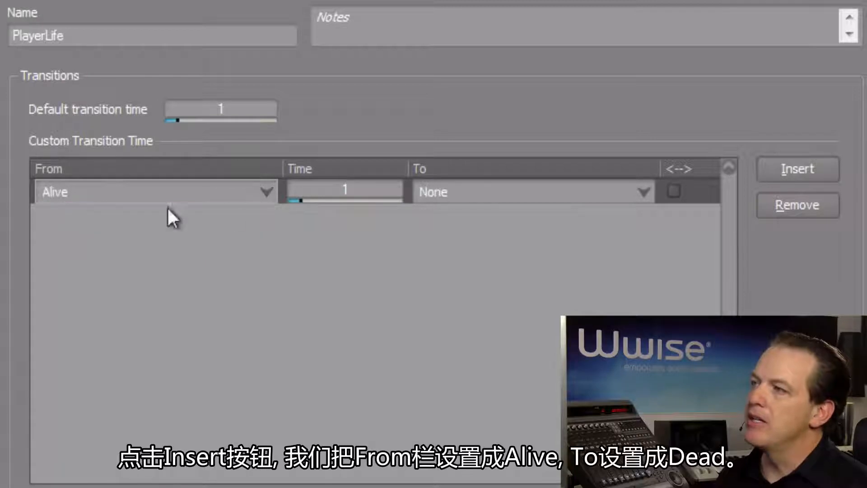
left_click(455, 193)
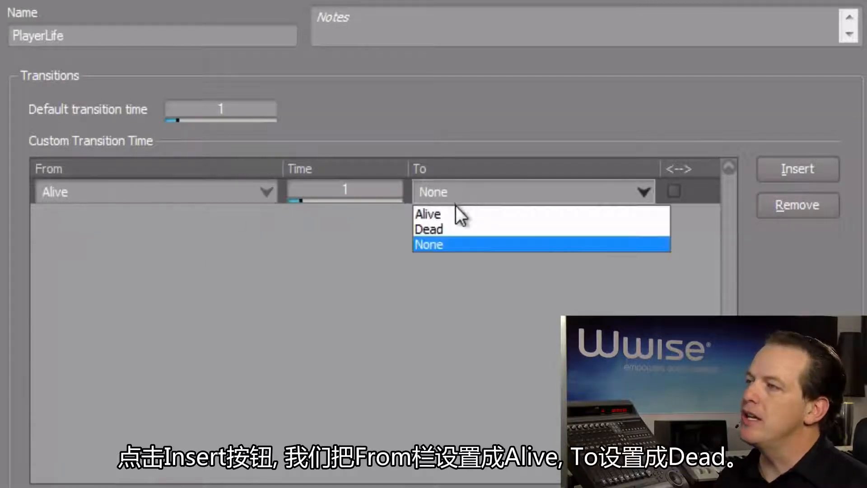
left_click(454, 228)
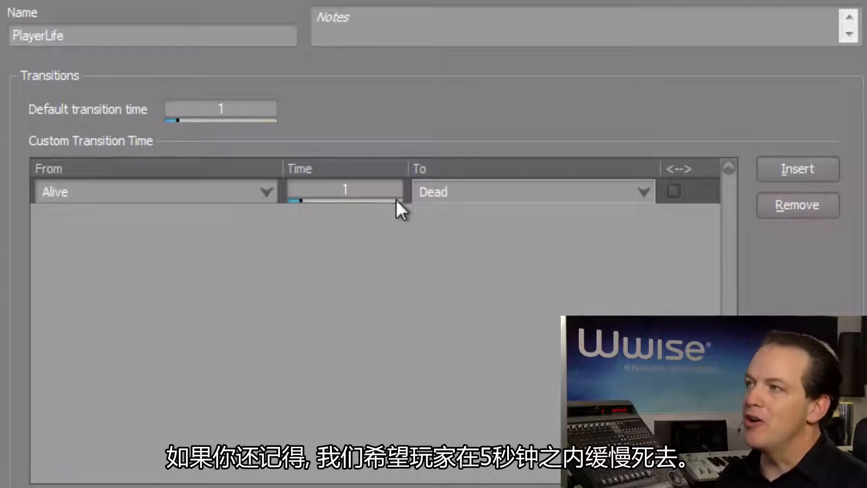
left_click(361, 191)
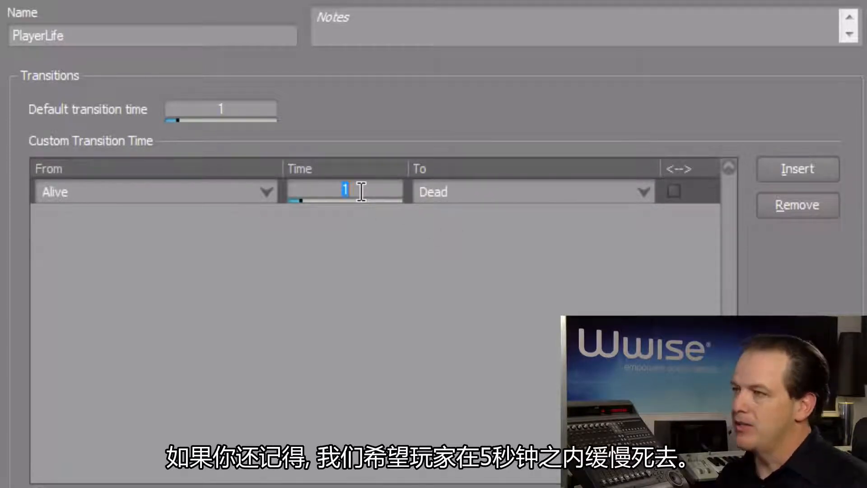
type("5")
key("Return")
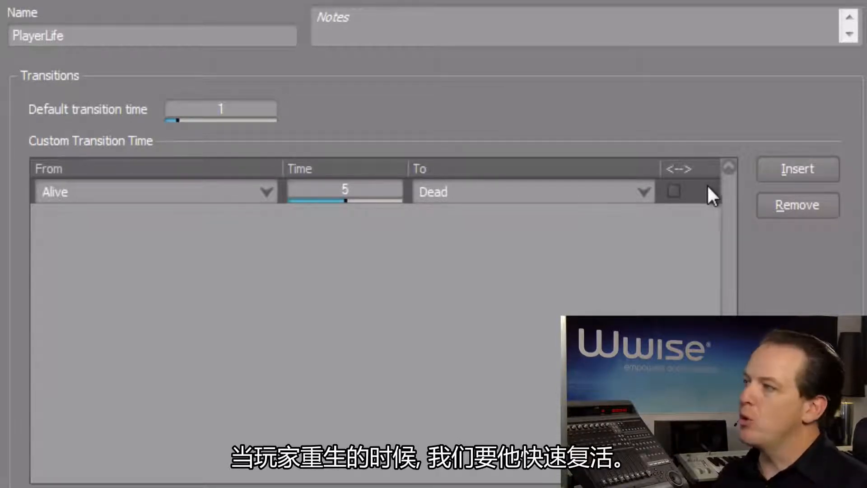
Insert a second custom transition from Dead to Alive, keeping the 1-second time
left_click(786, 177)
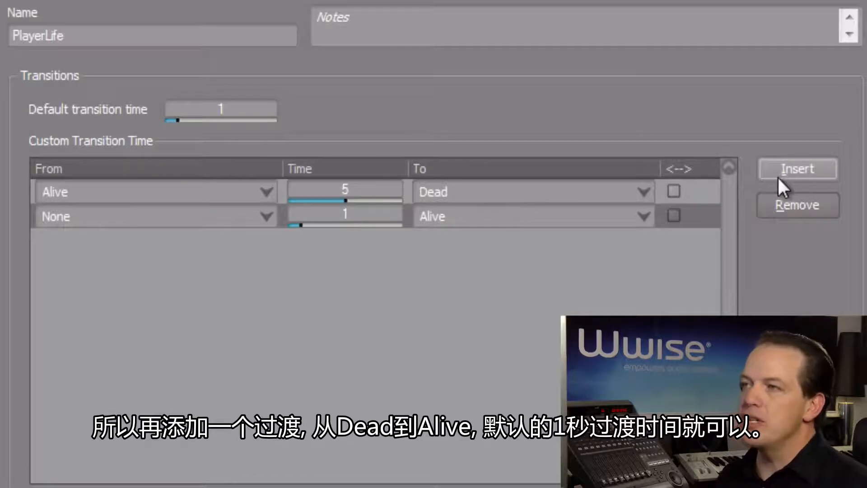
left_click(217, 216)
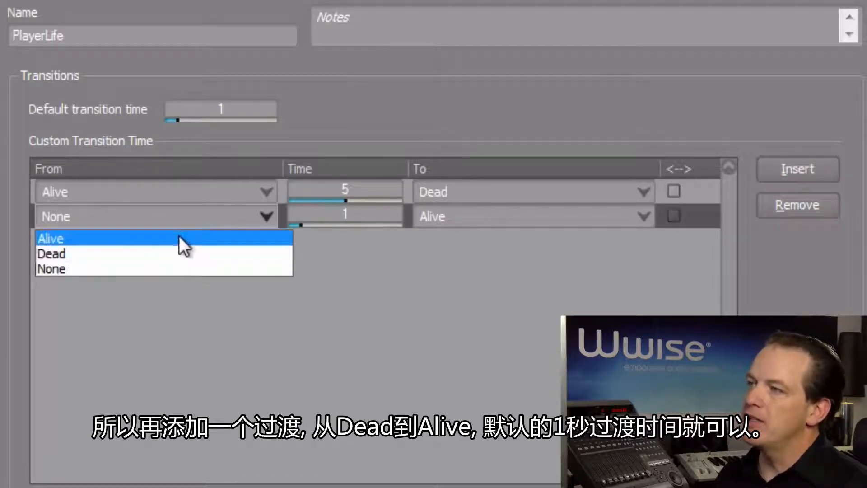
left_click(172, 257)
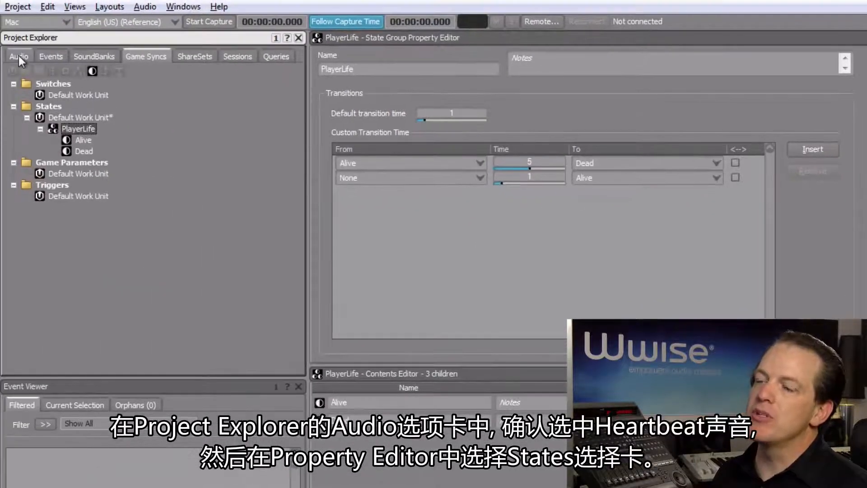
Attach the PlayerLife state group to the Heartbeat sound's States properties
left_click(18, 55)
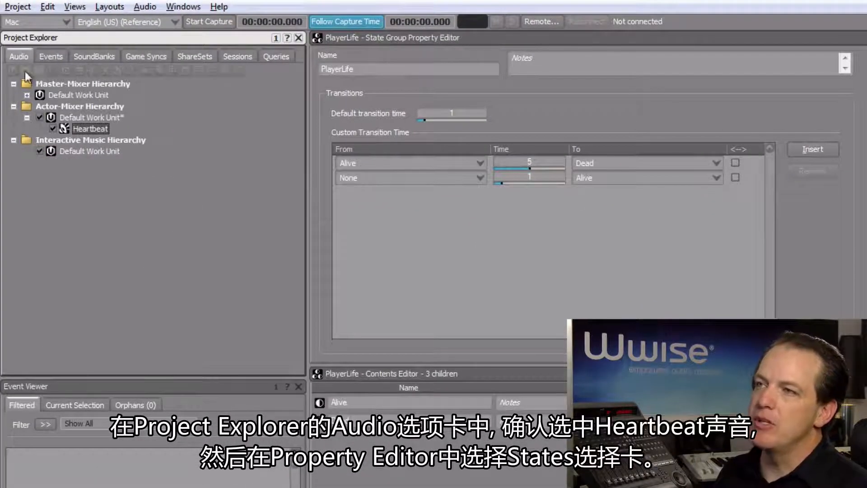
left_click(65, 128)
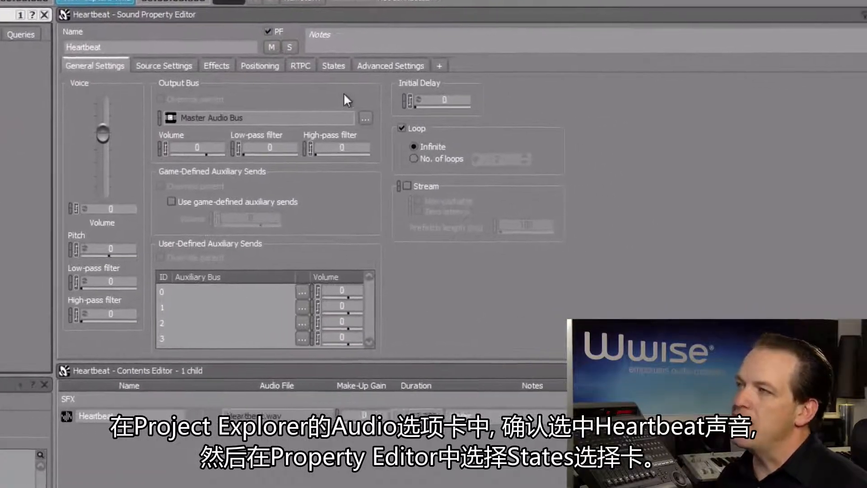
left_click(330, 68)
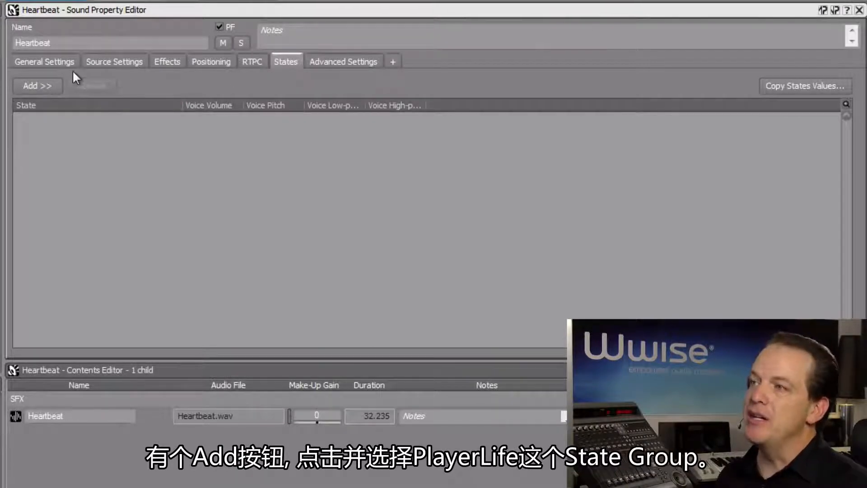
left_click(44, 87)
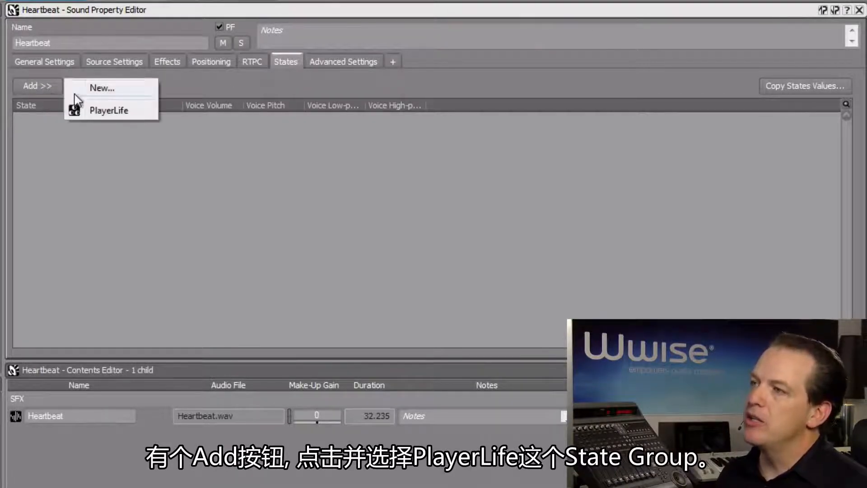
left_click(102, 111)
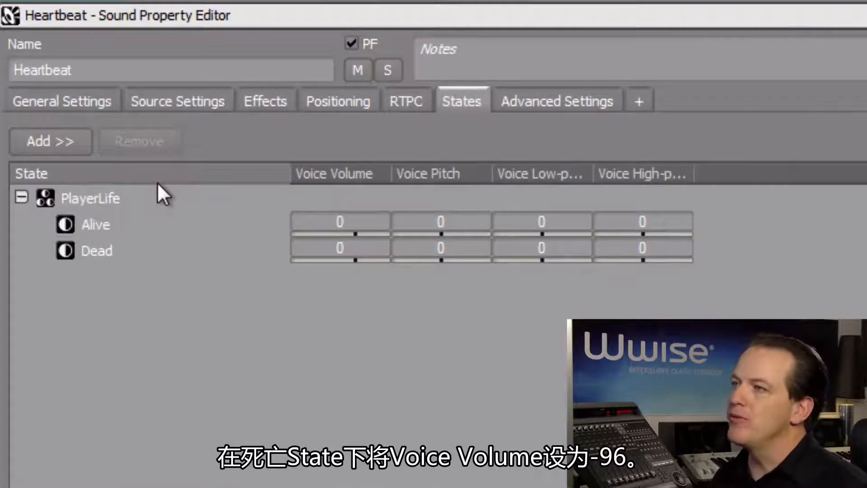
Set Heartbeat's Voice Volume to -96 for the Dead state
left_click(334, 249)
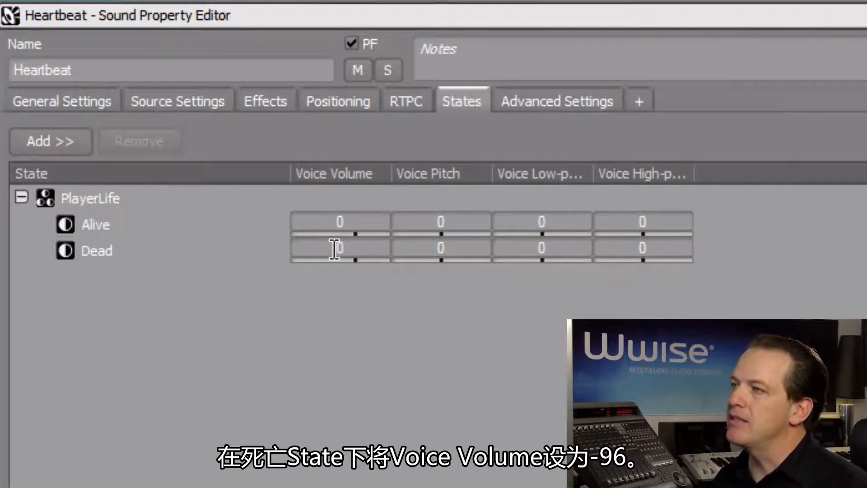
type("-96")
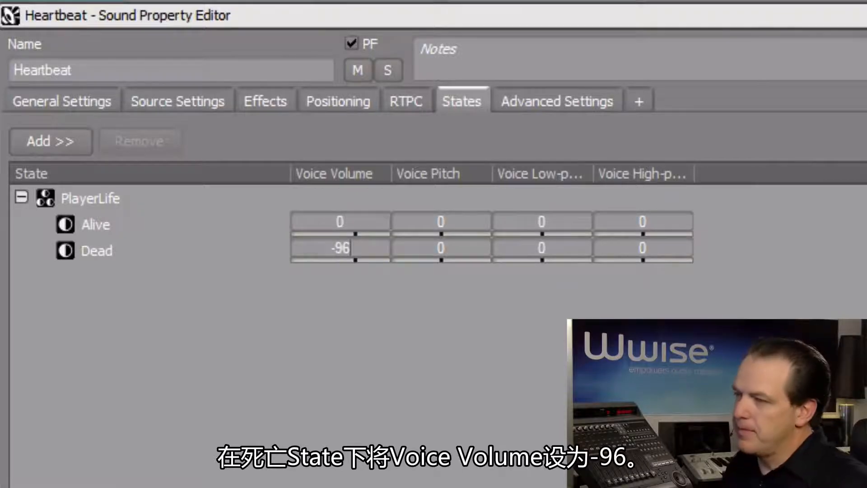
key("Return")
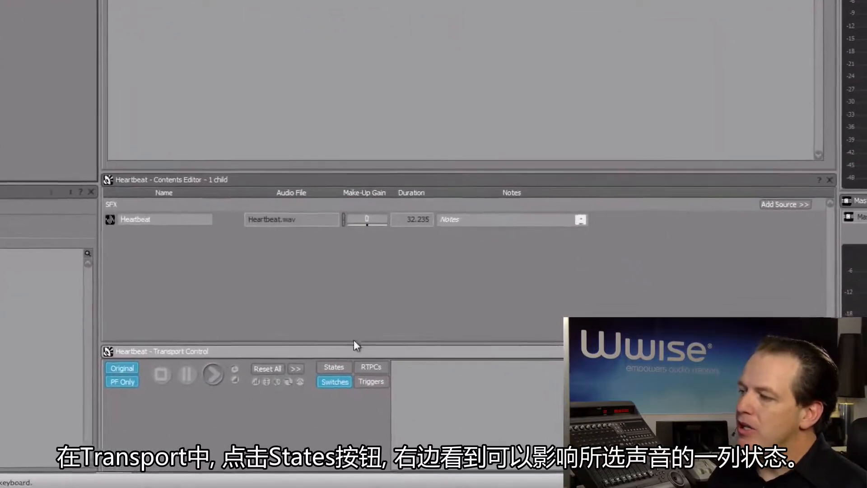
Set PlayerLife to Alive in Transport Control and play Heartbeat
left_click(322, 342)
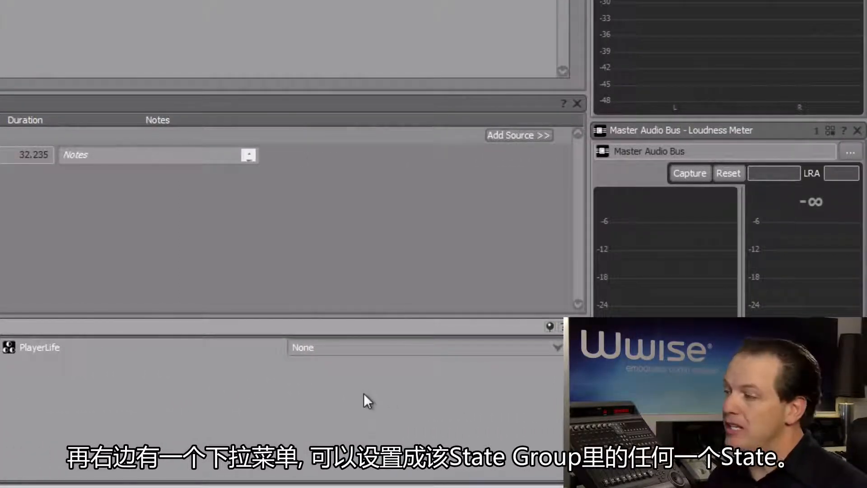
left_click(370, 342)
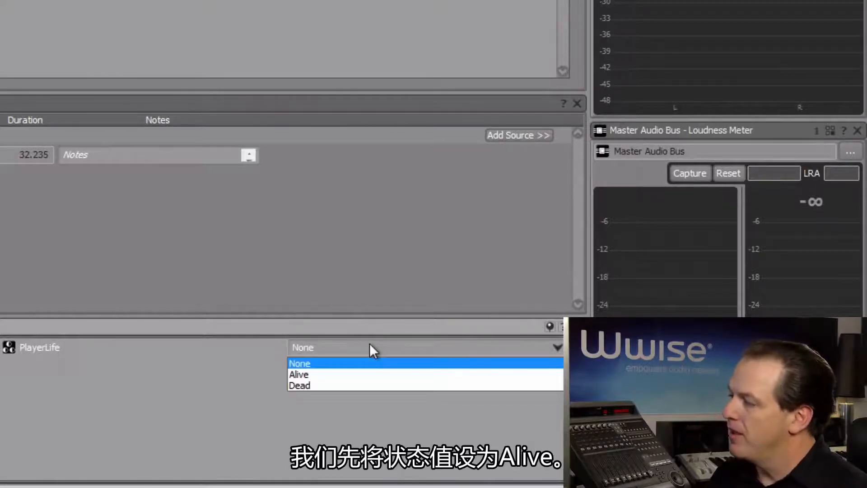
left_click(361, 375)
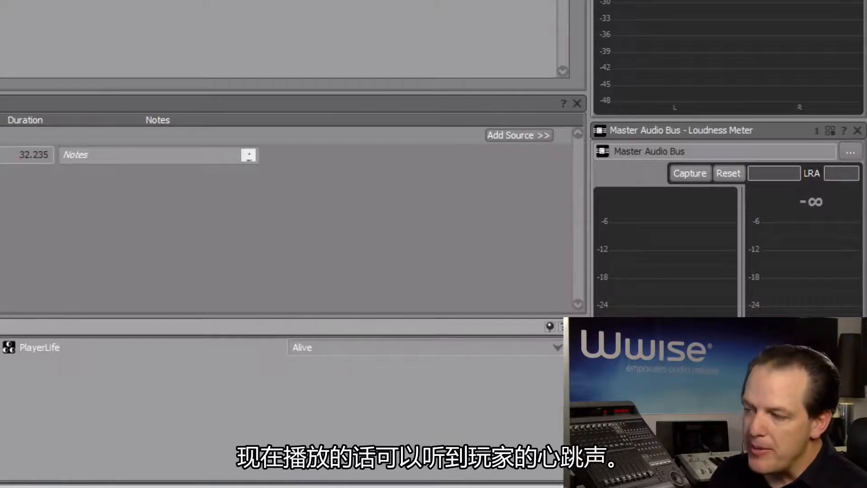
key("space")
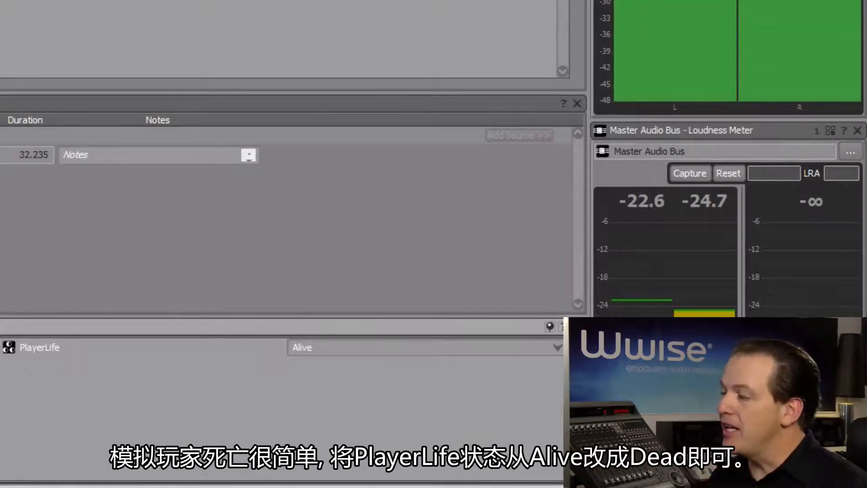
During playback, switch PlayerLife to Dead, then back to Alive
left_click(389, 350)
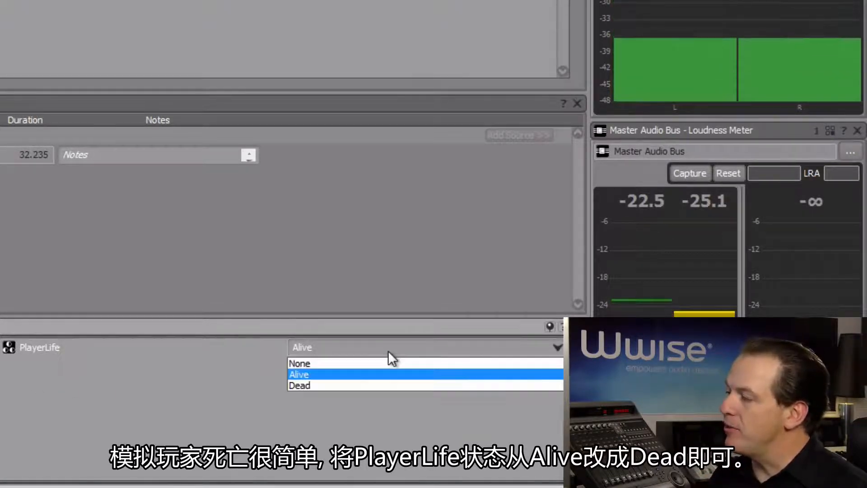
left_click(363, 384)
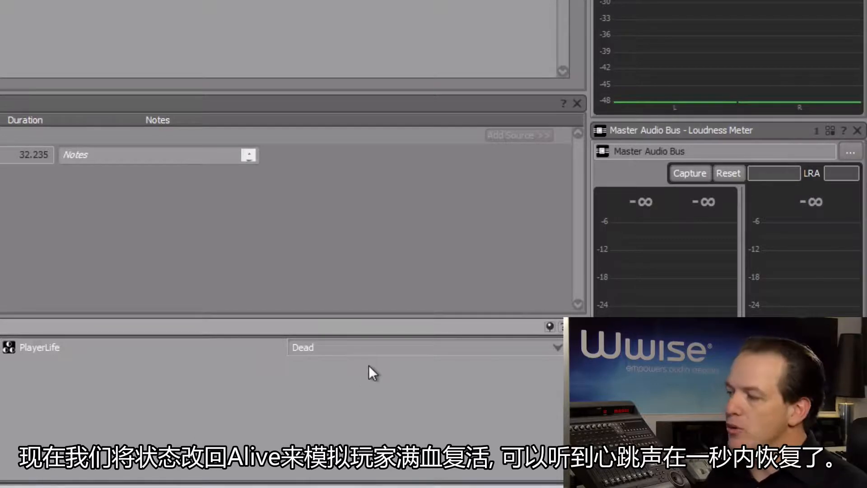
left_click(369, 352)
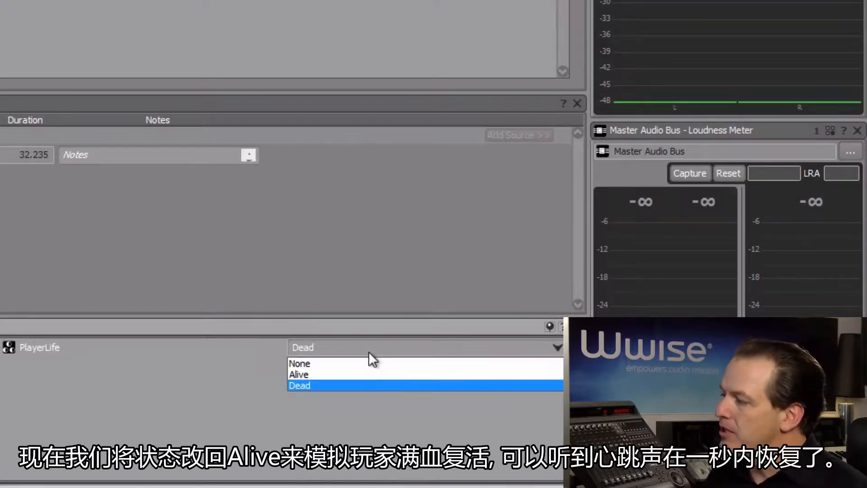
left_click(356, 374)
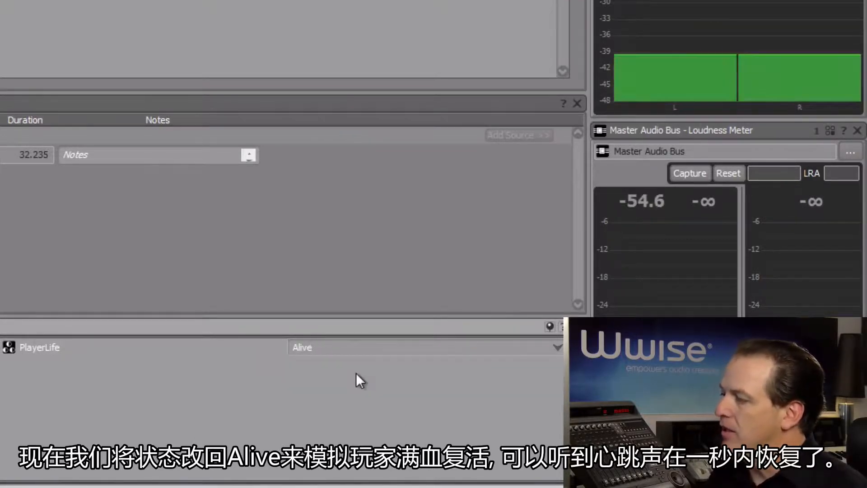